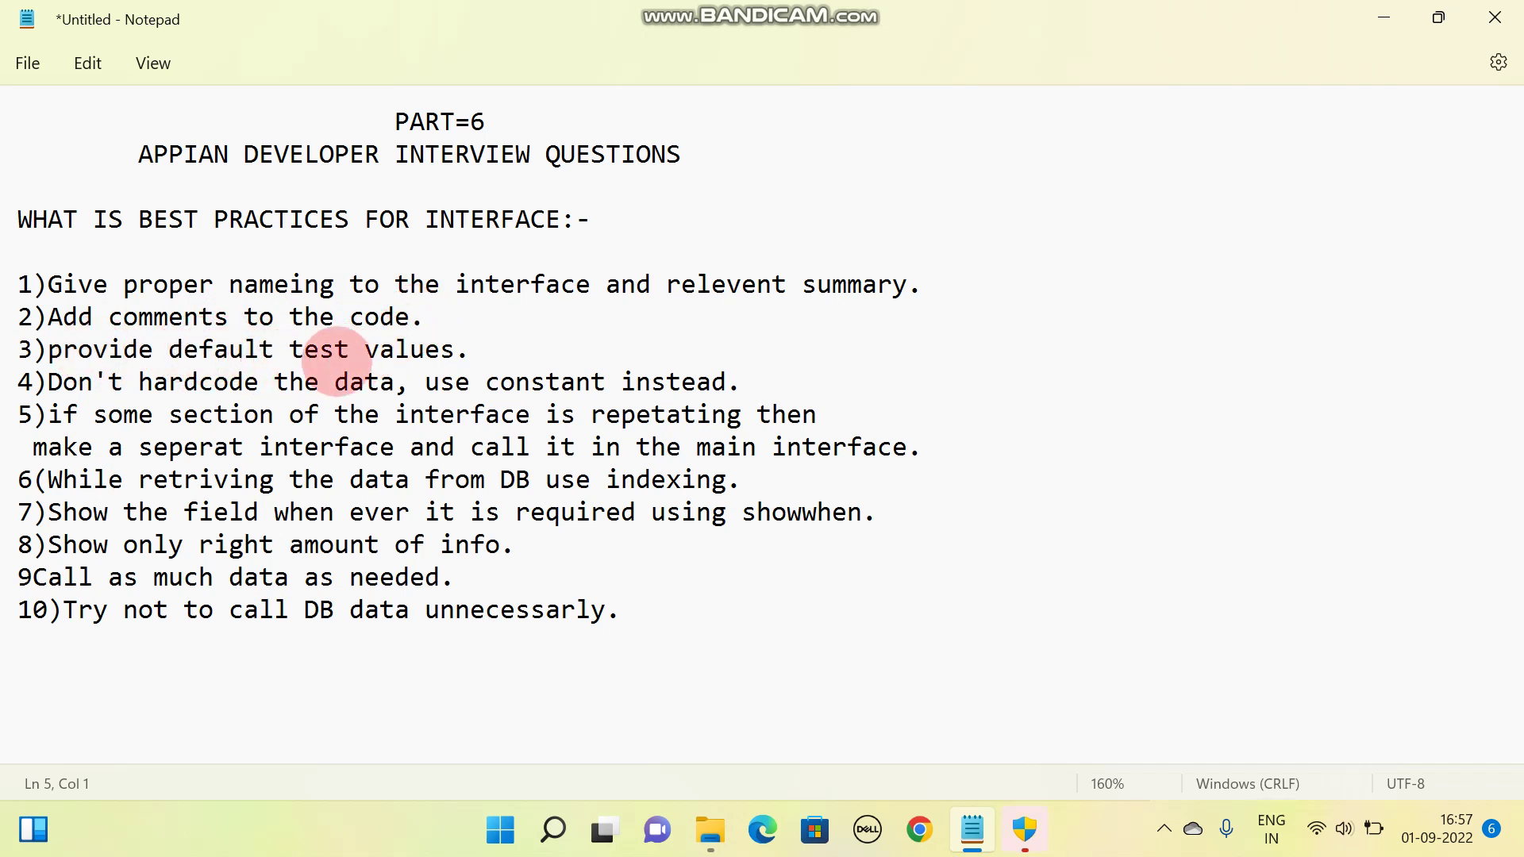
Step: Replace 'test' with 'input' in item 3's default values advice
drag(469, 348, 45, 349)
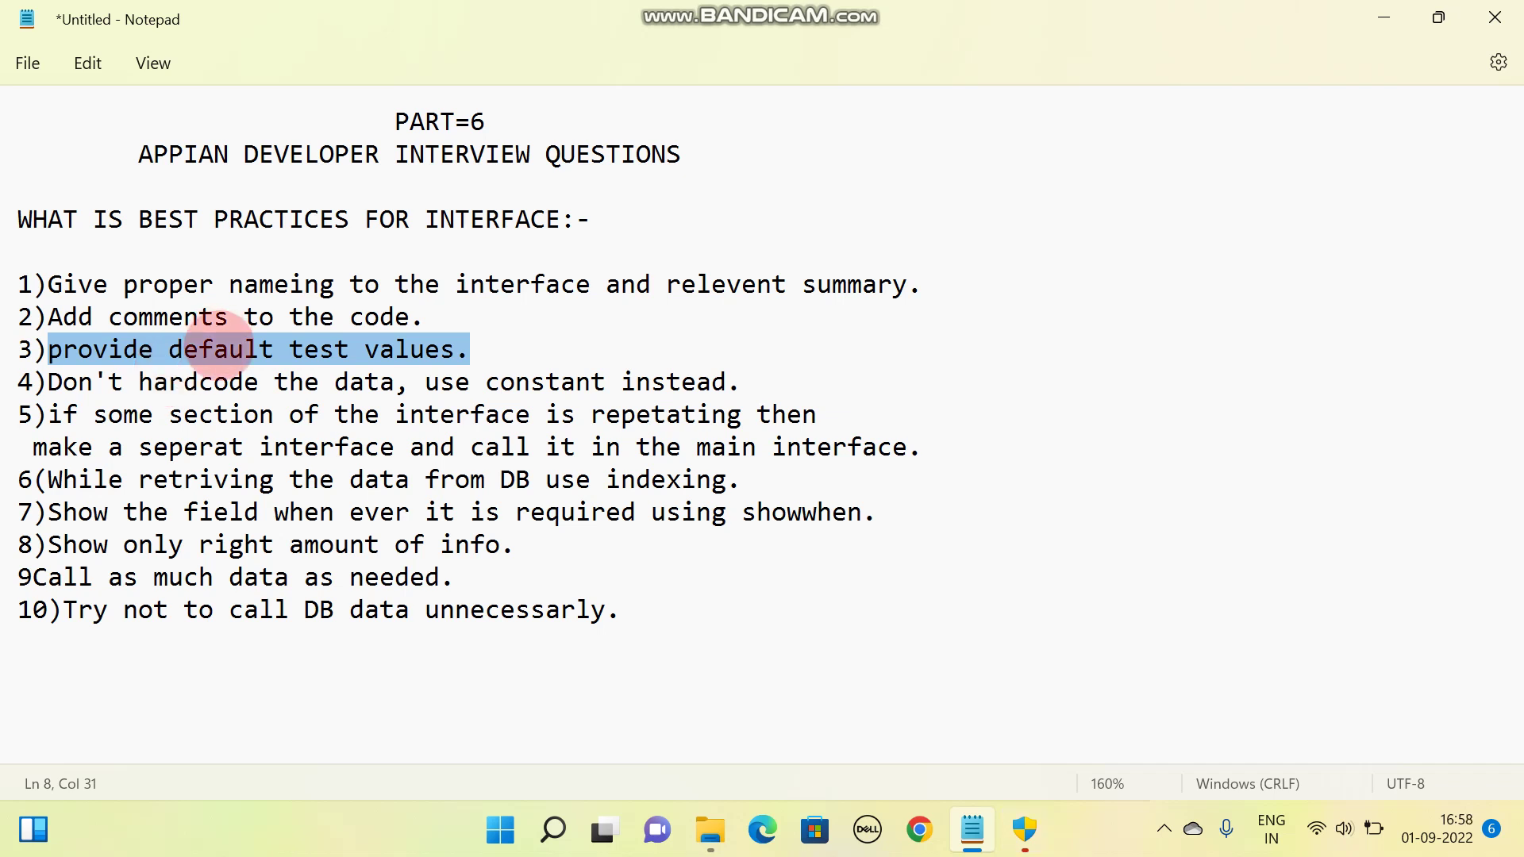
click(292, 331)
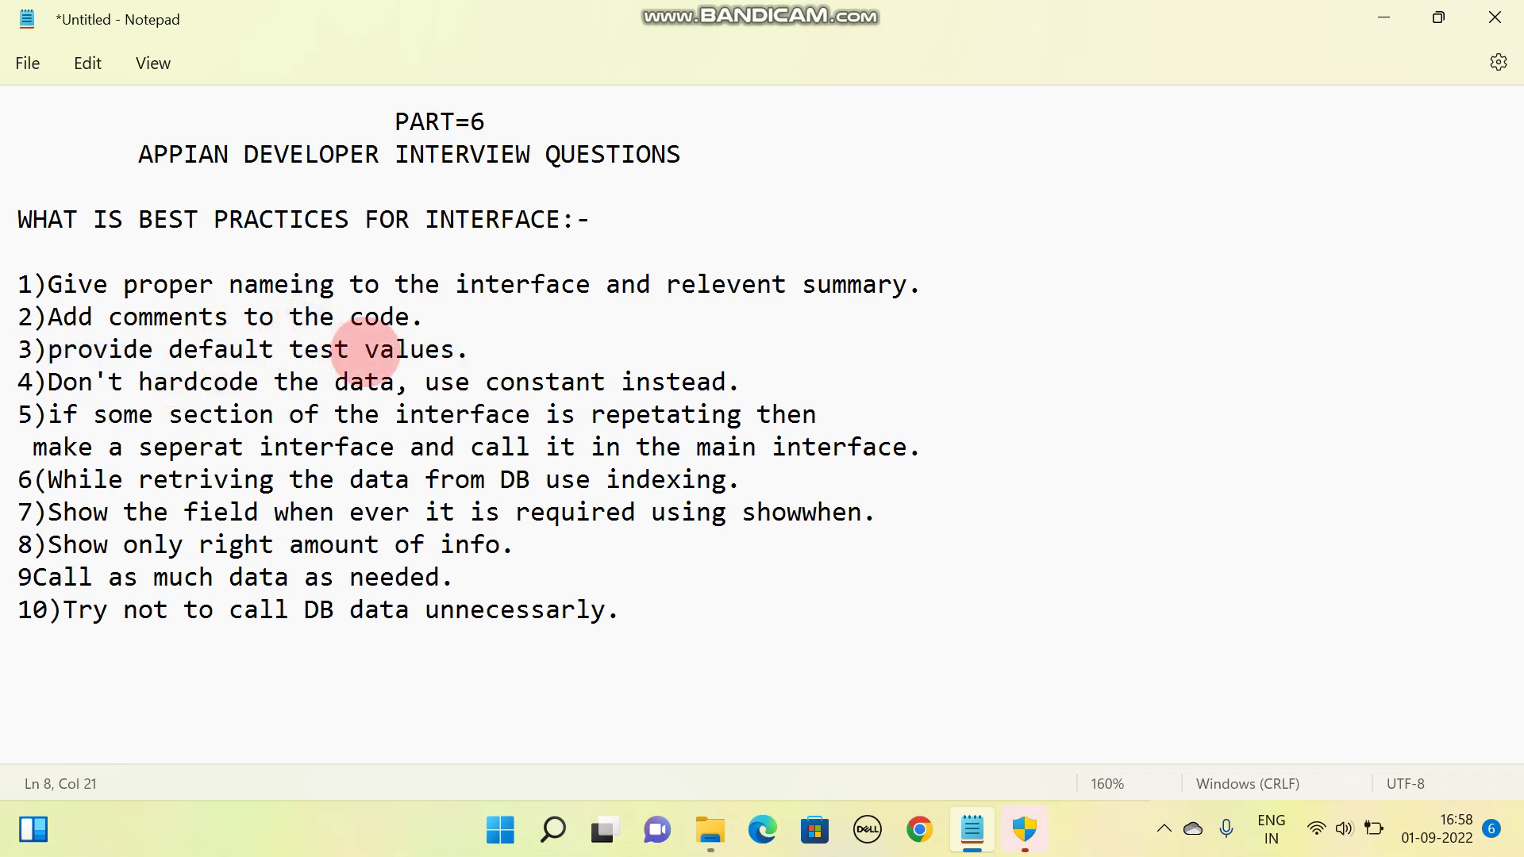
double_click(310, 349)
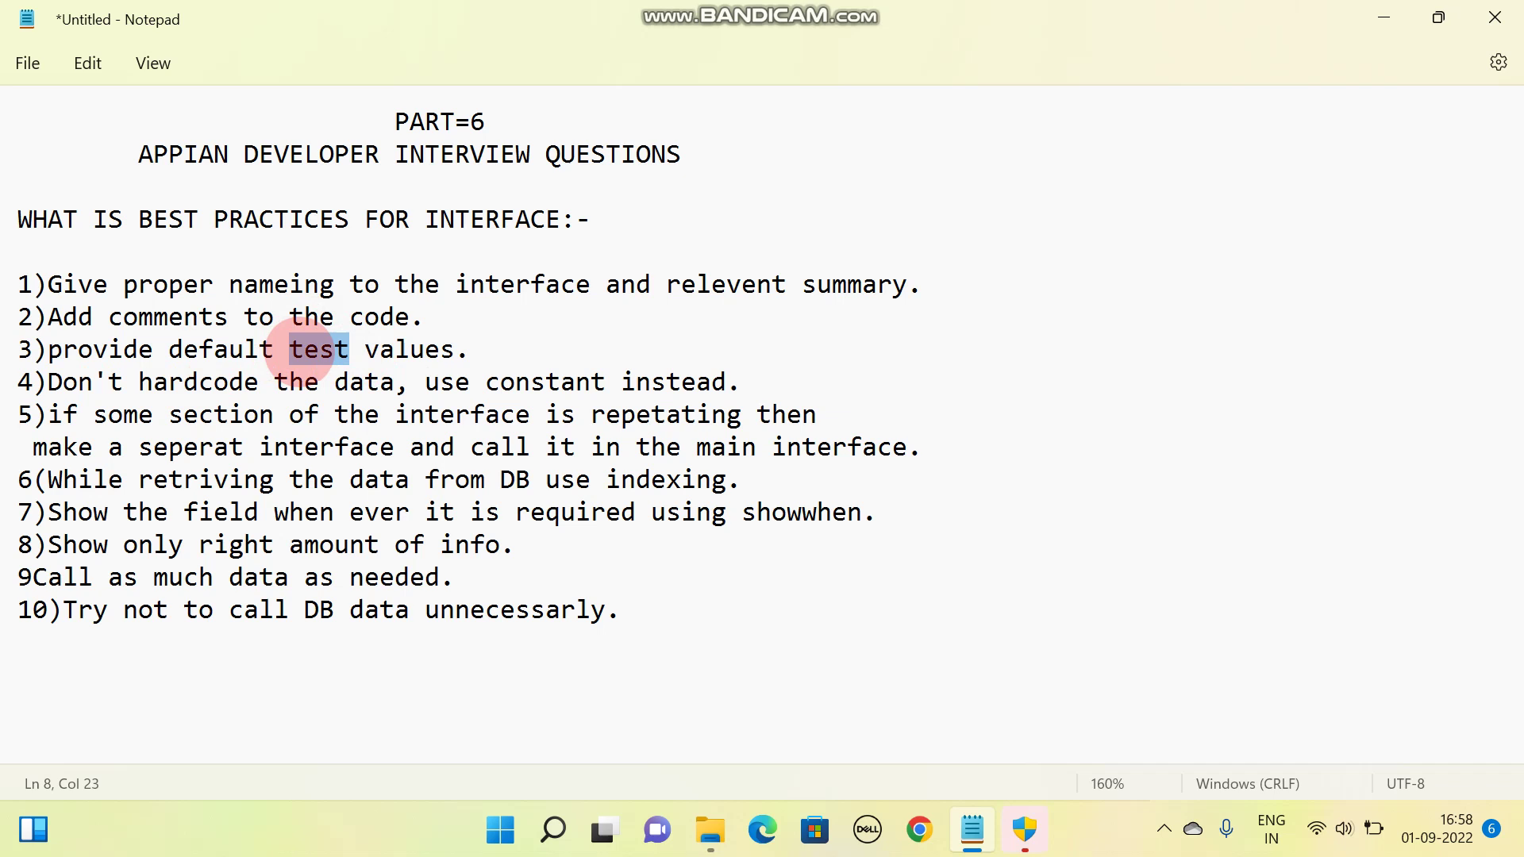
key(BackSpace)
text(in)
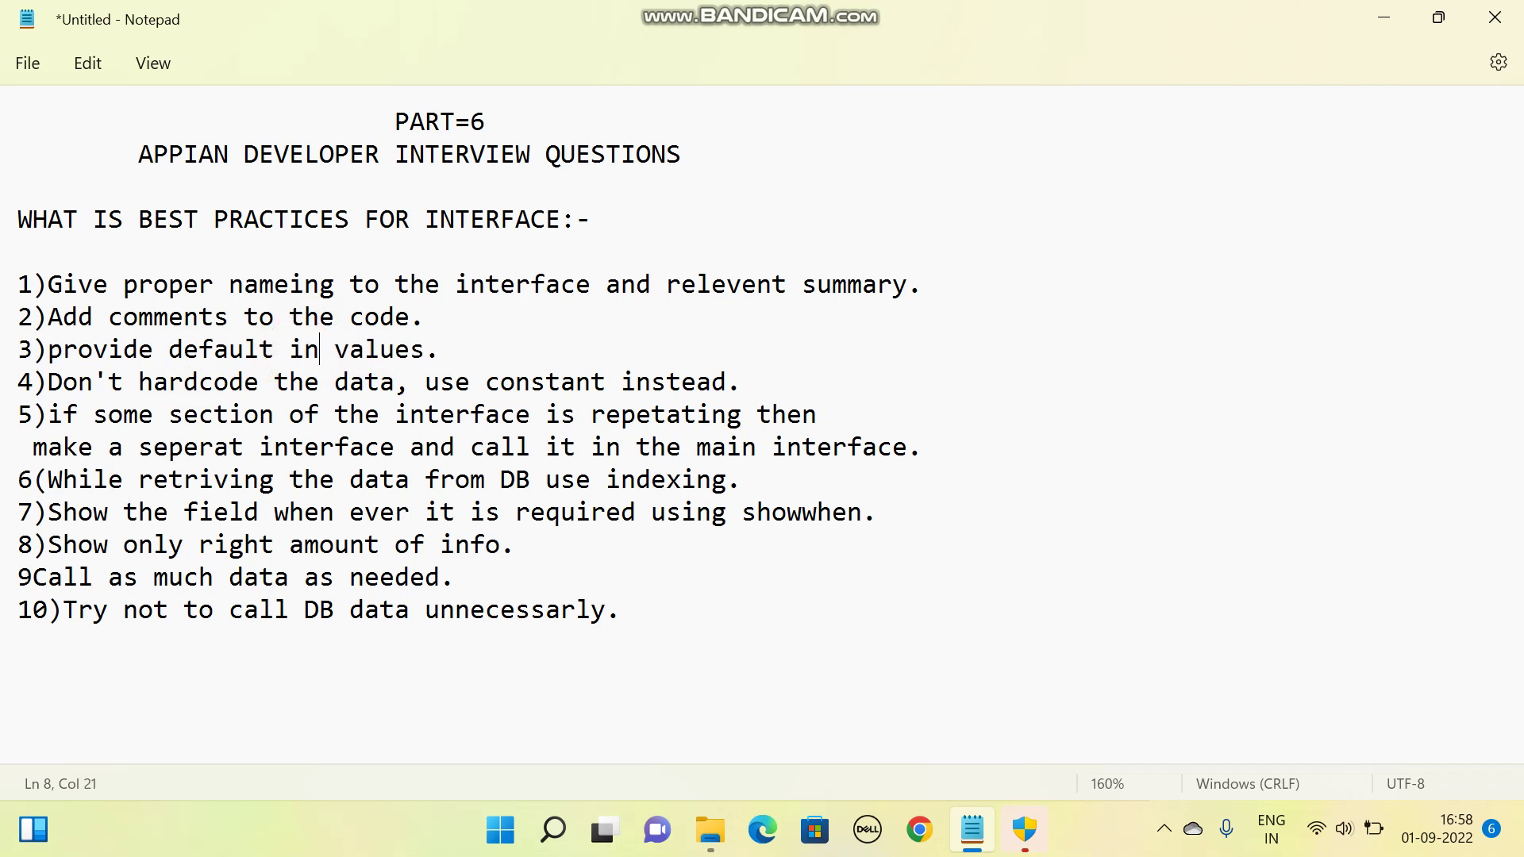
text(put)
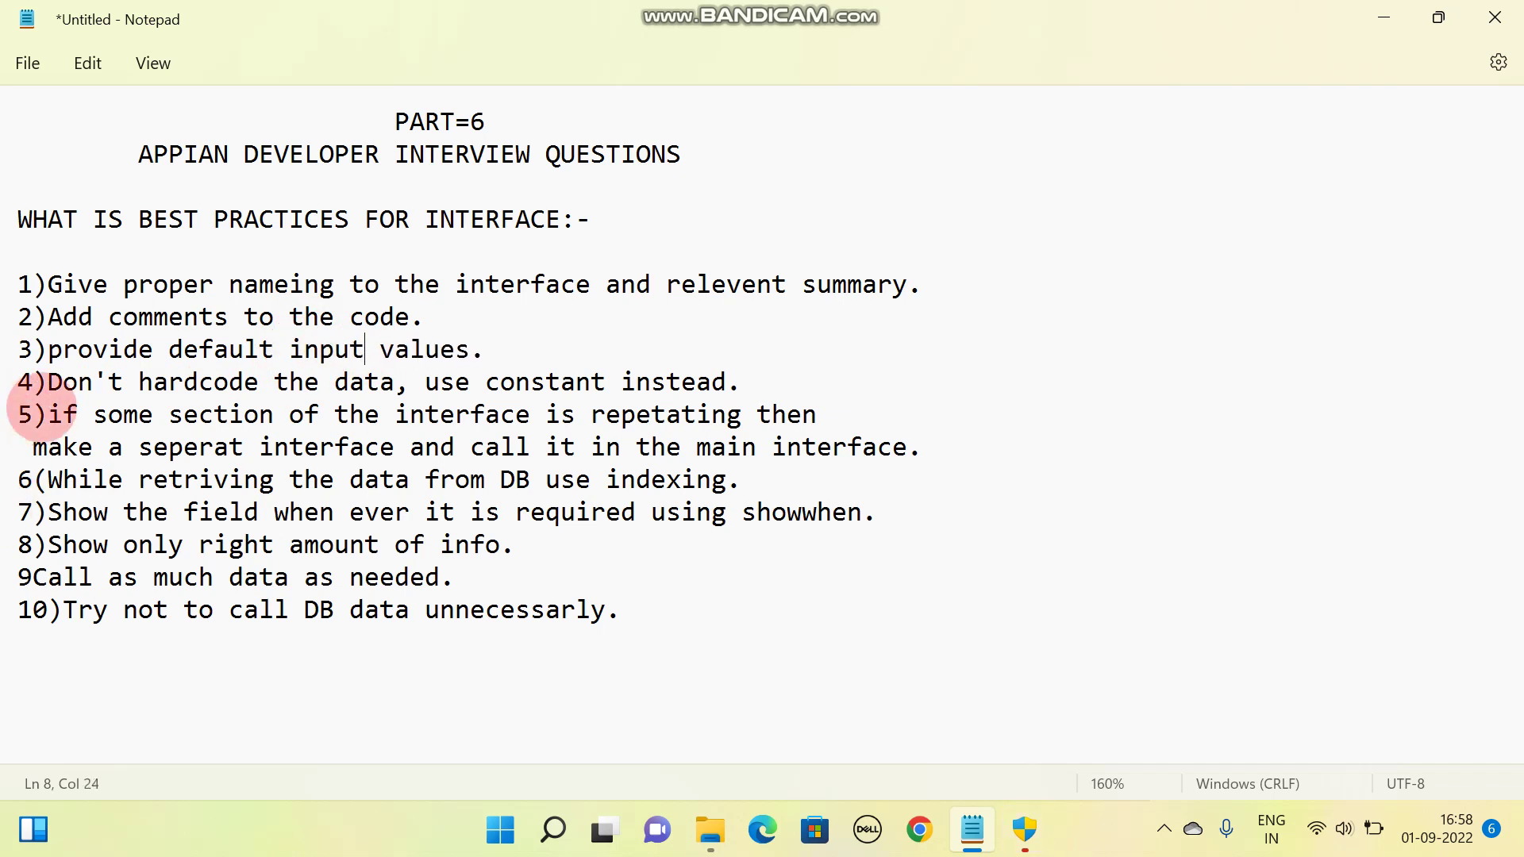
Step: Highlight item 4's advice on avoiding hardcoding and using constants
click(50, 387)
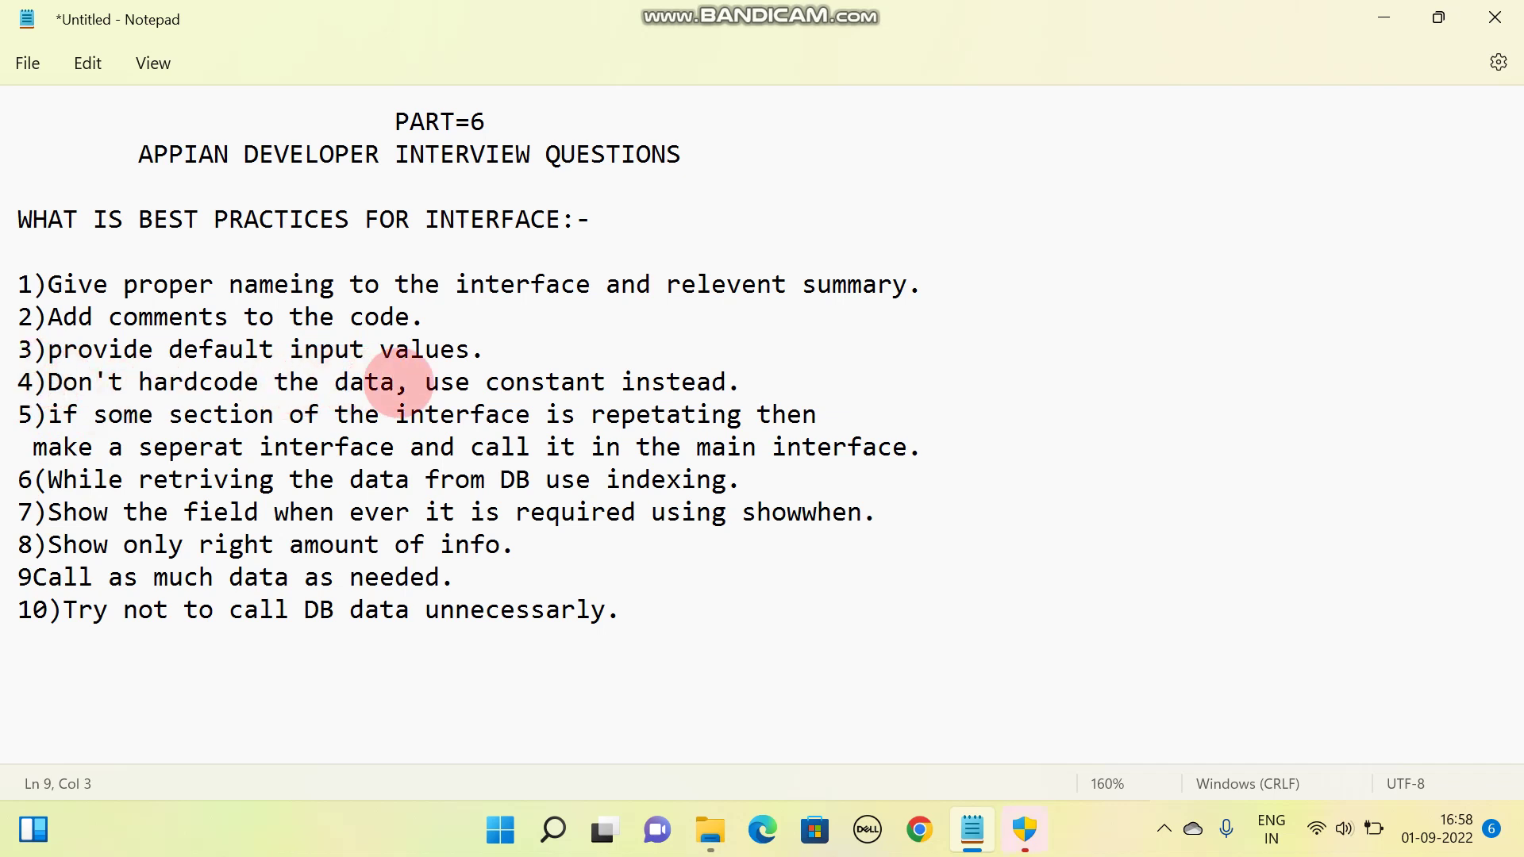
drag(397, 382, 108, 414)
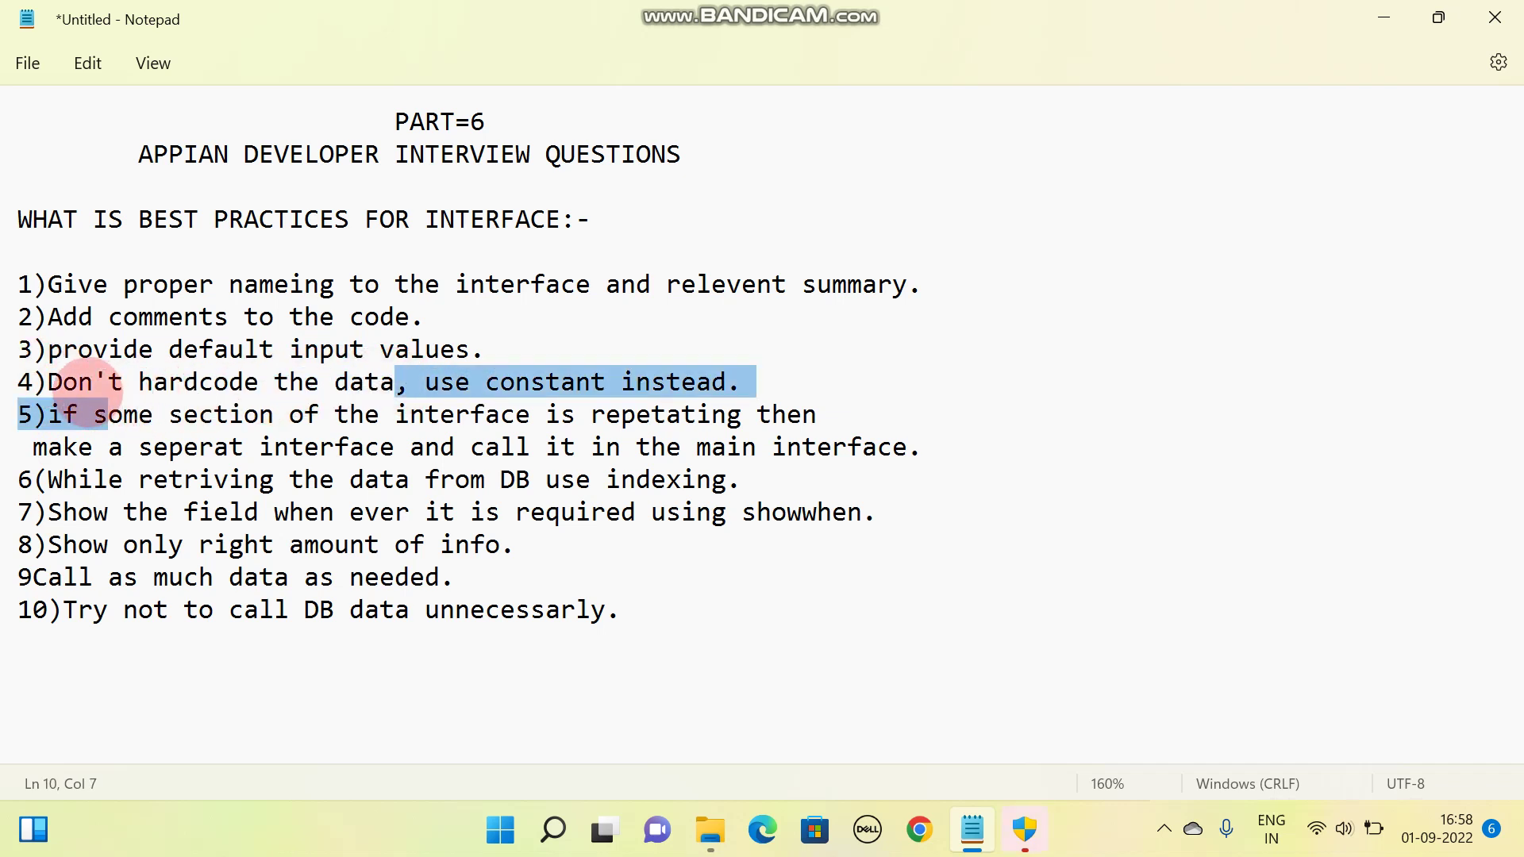
shift+click(62, 382)
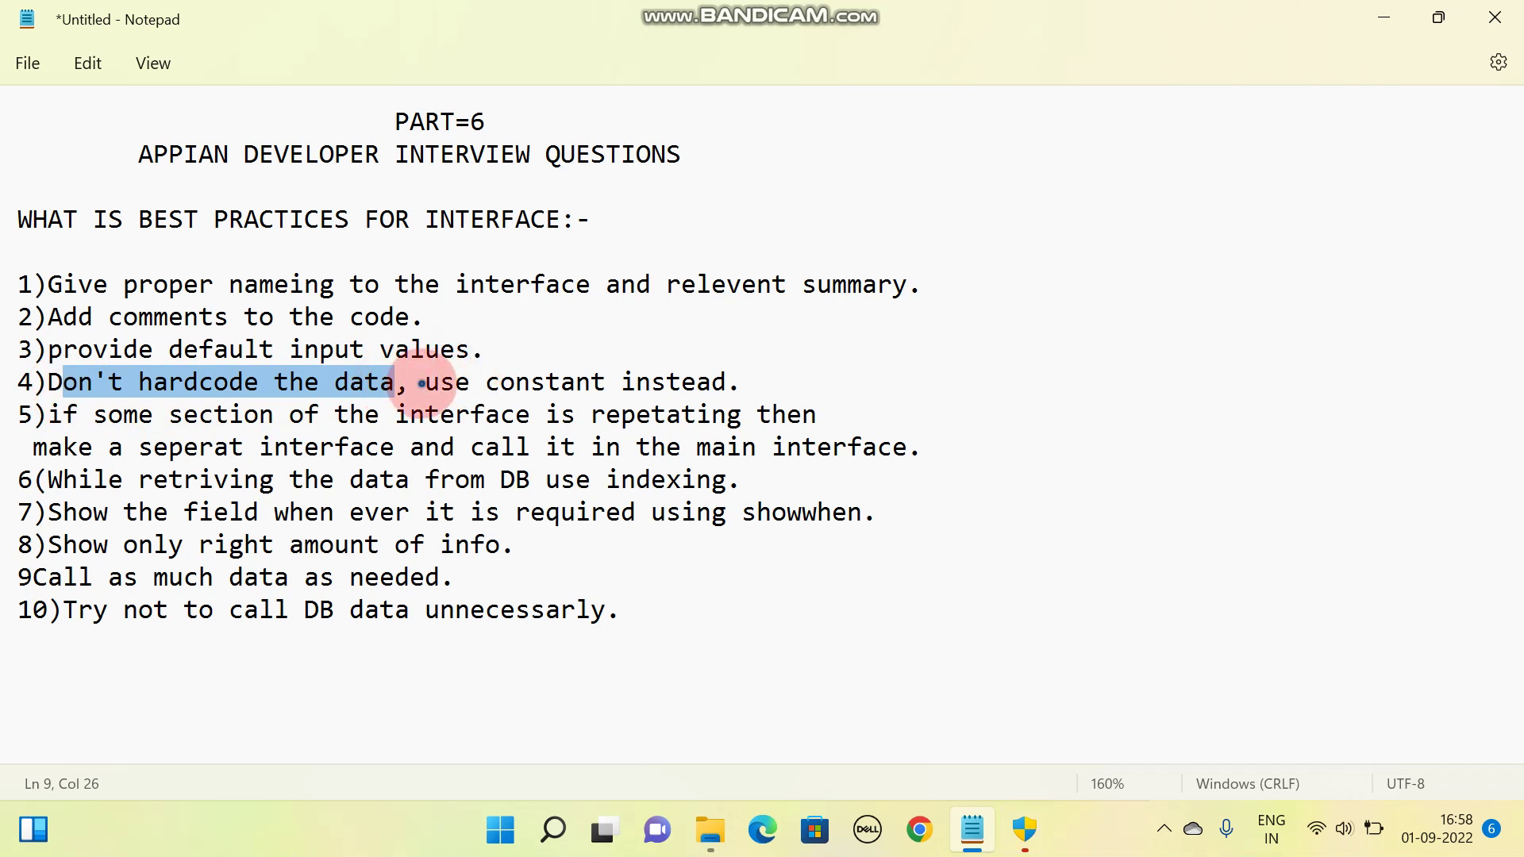
drag(425, 382, 546, 383)
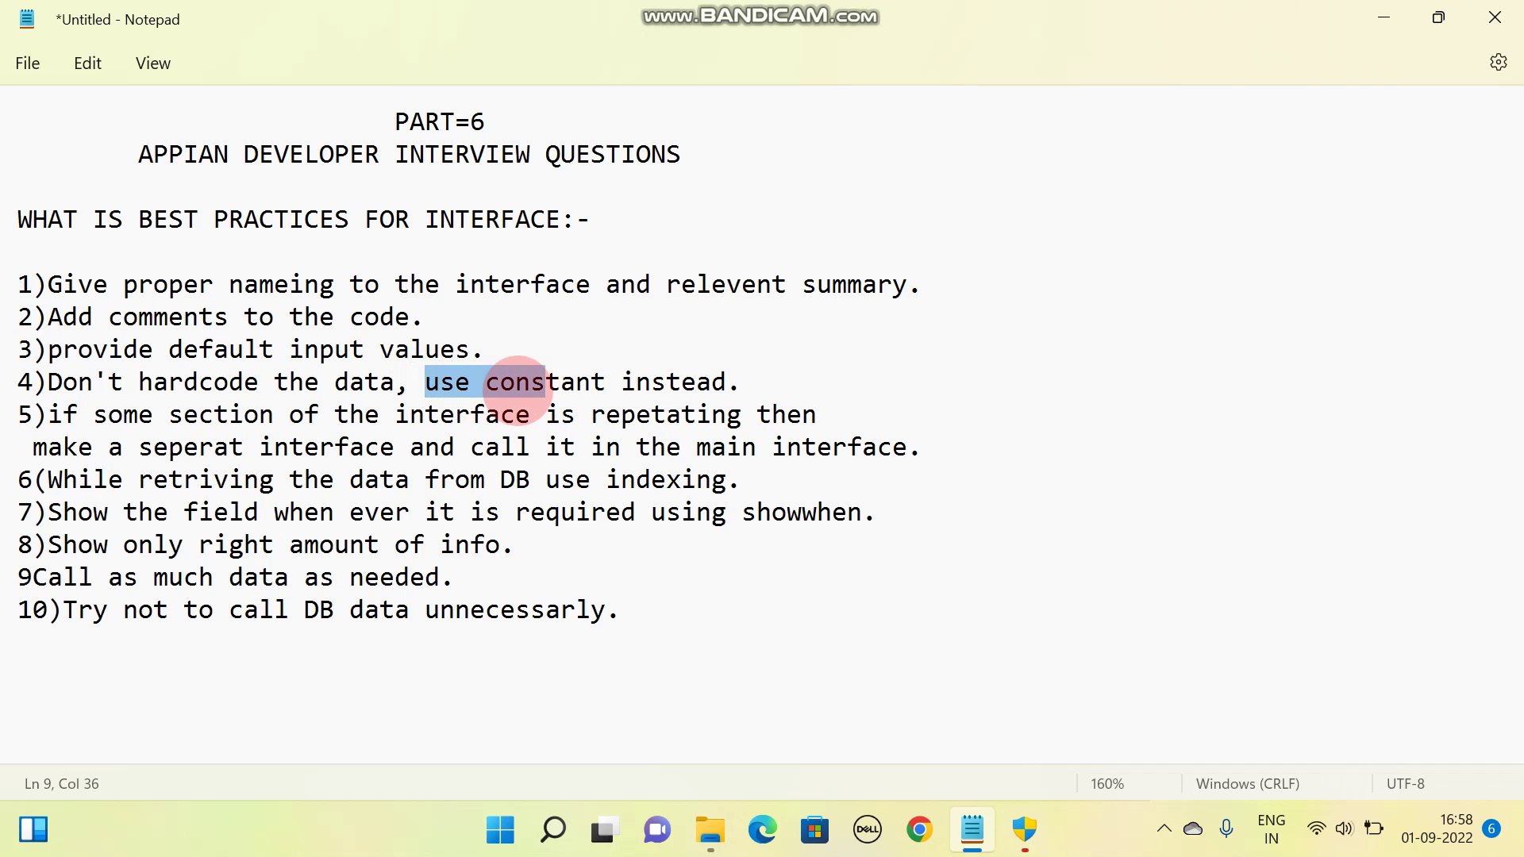
click(562, 382)
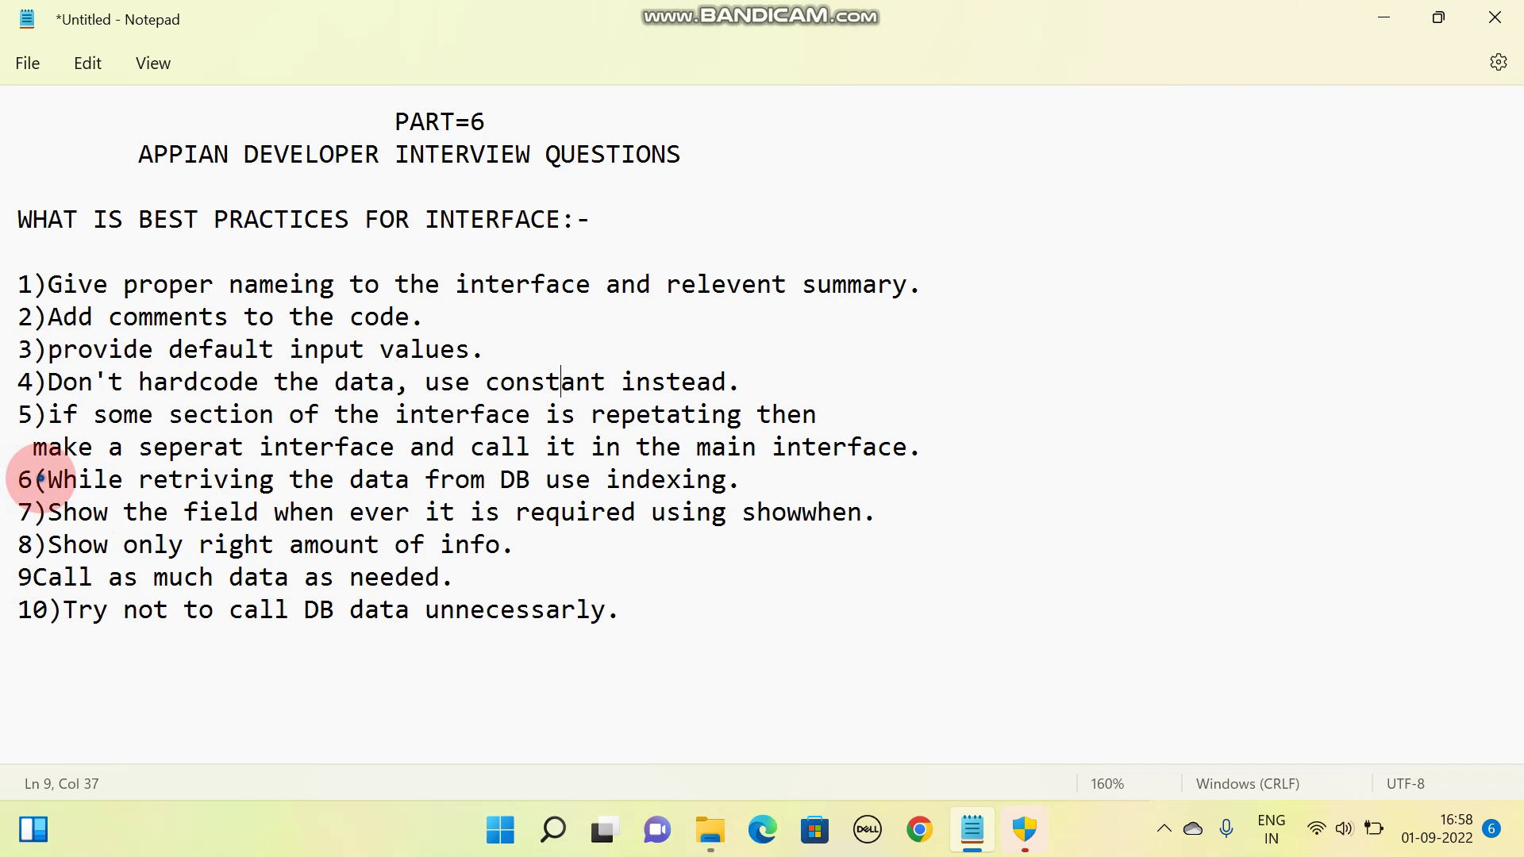
Step: Replace the stray '(' after 6 with ')' so item 6 reads '6)While'
click(47, 480)
key(BackSpace)
text())
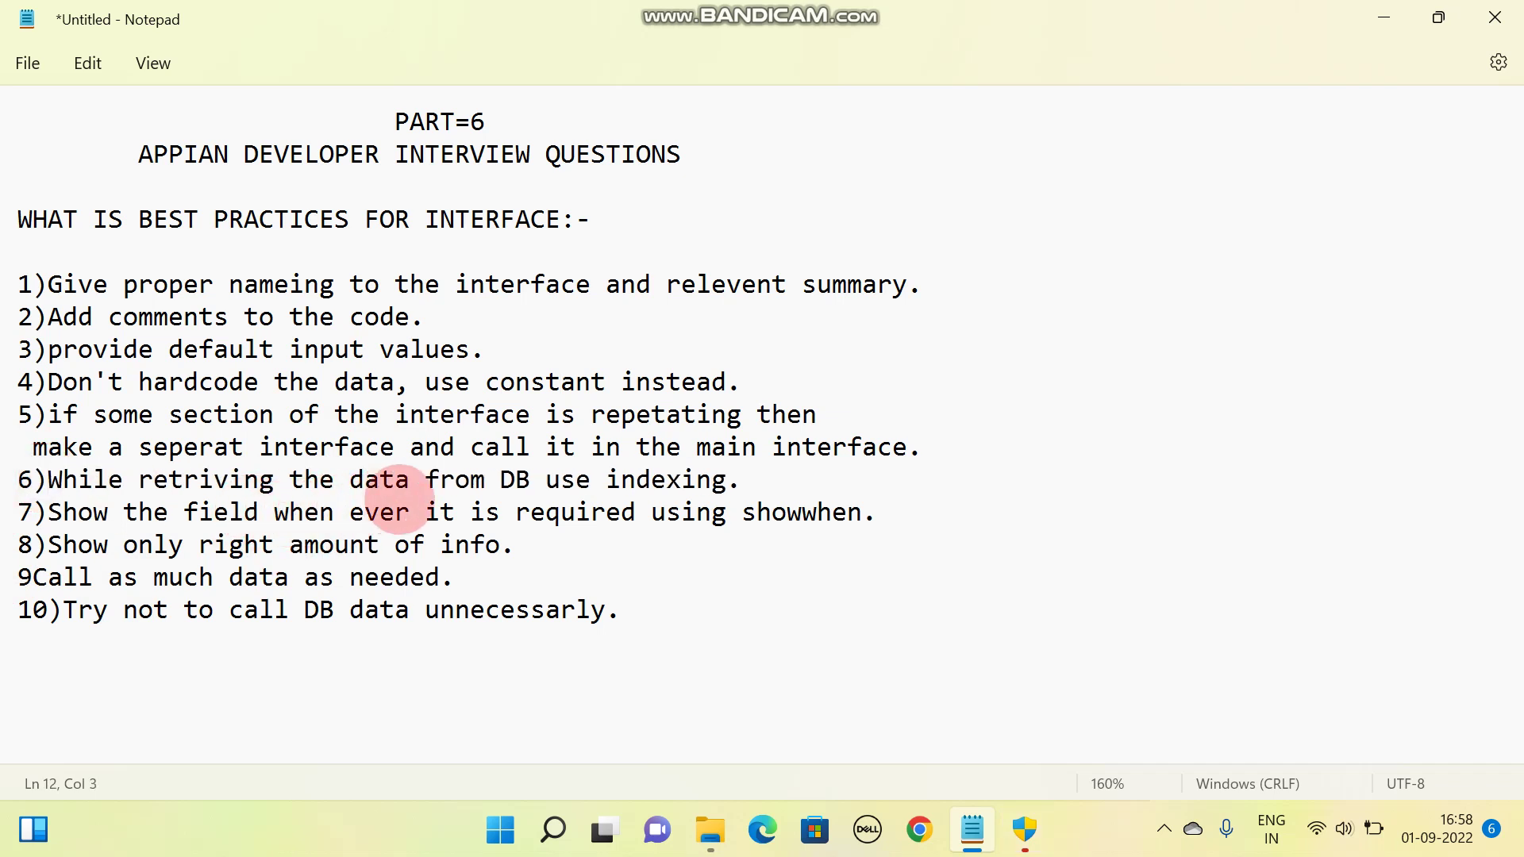
click(532, 480)
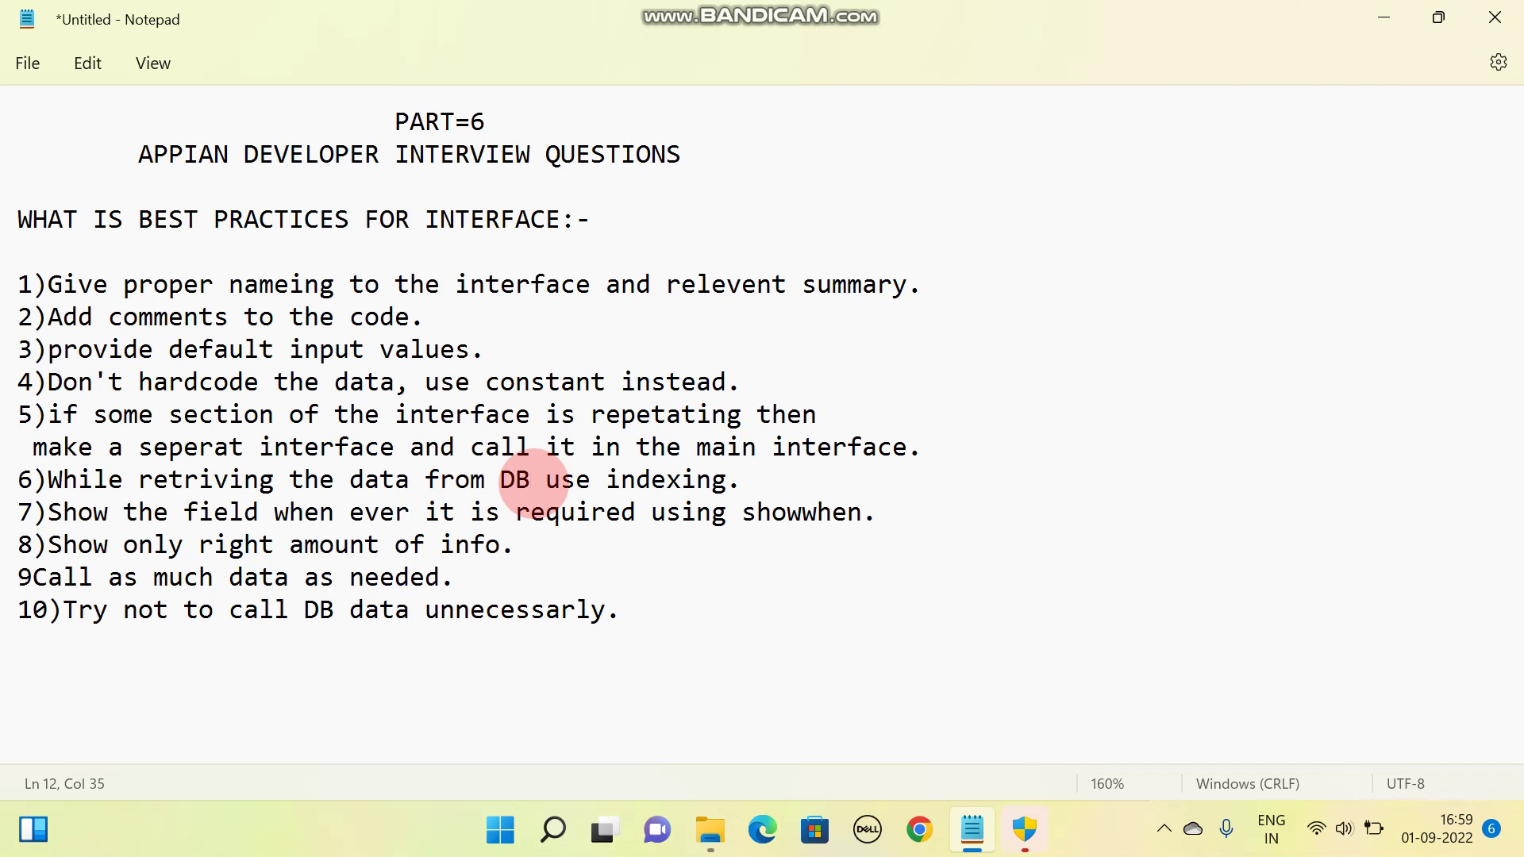
mouse_move(744, 479)
mouse_down()
mouse_move(119, 505)
mouse_move(47, 479)
mouse_up()
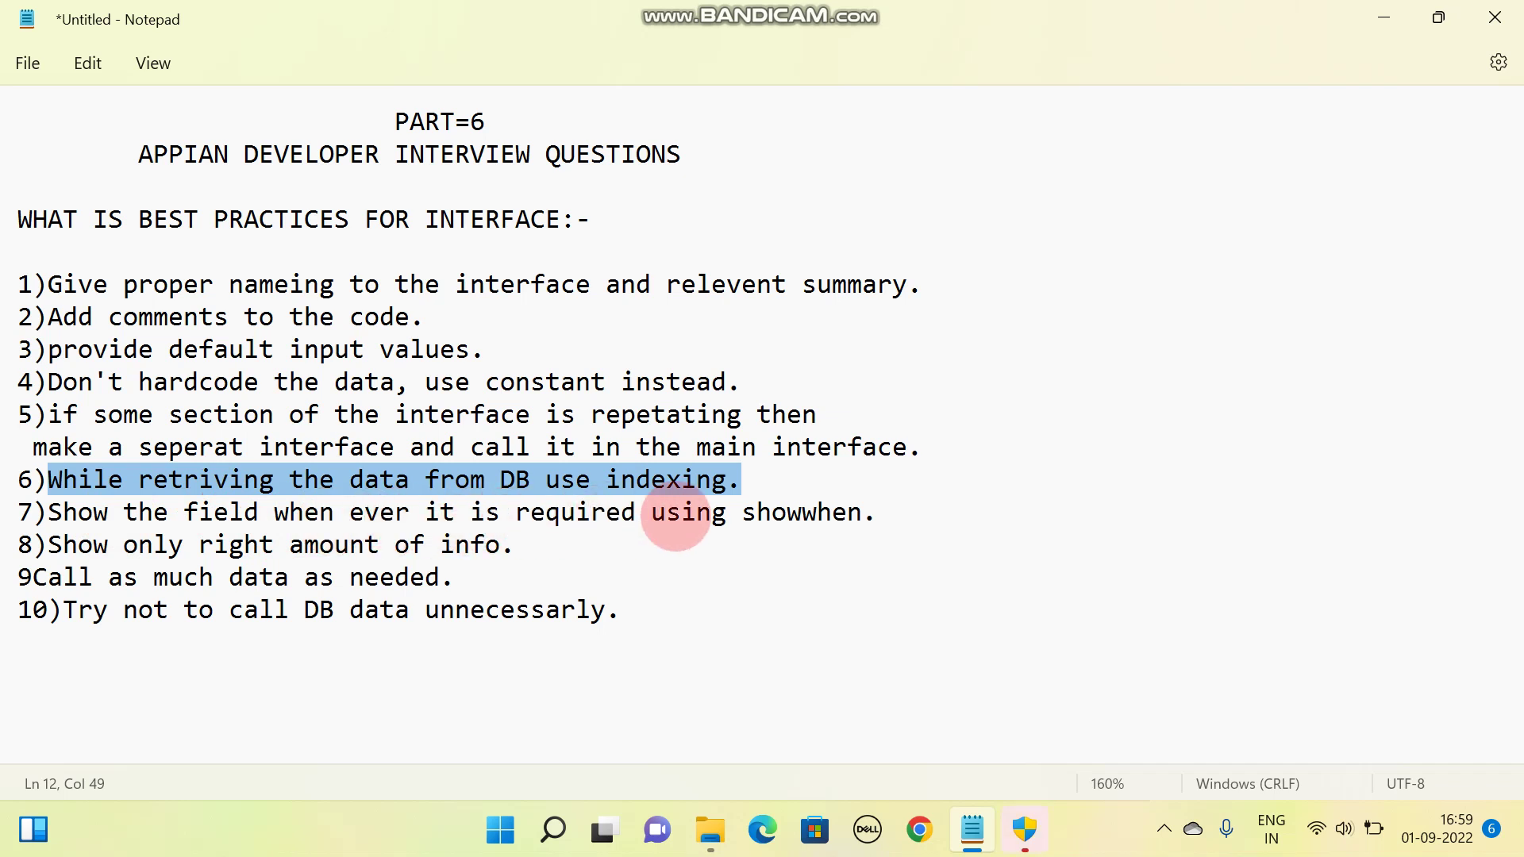
mouse_move(878, 512)
mouse_down()
mouse_move(48, 515)
mouse_move(62, 518)
mouse_up()
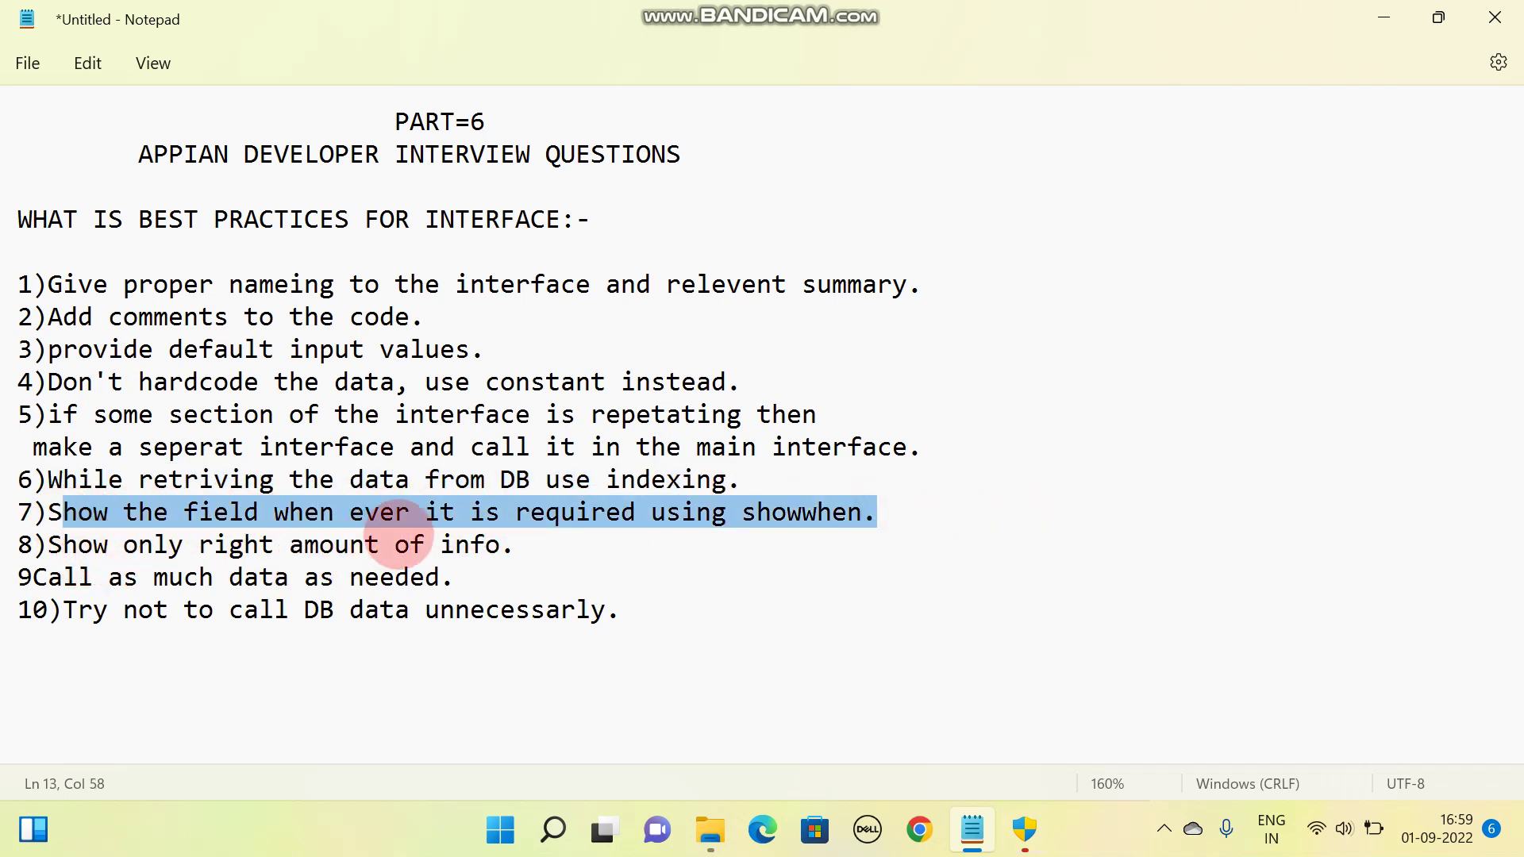
drag(515, 545, 47, 544)
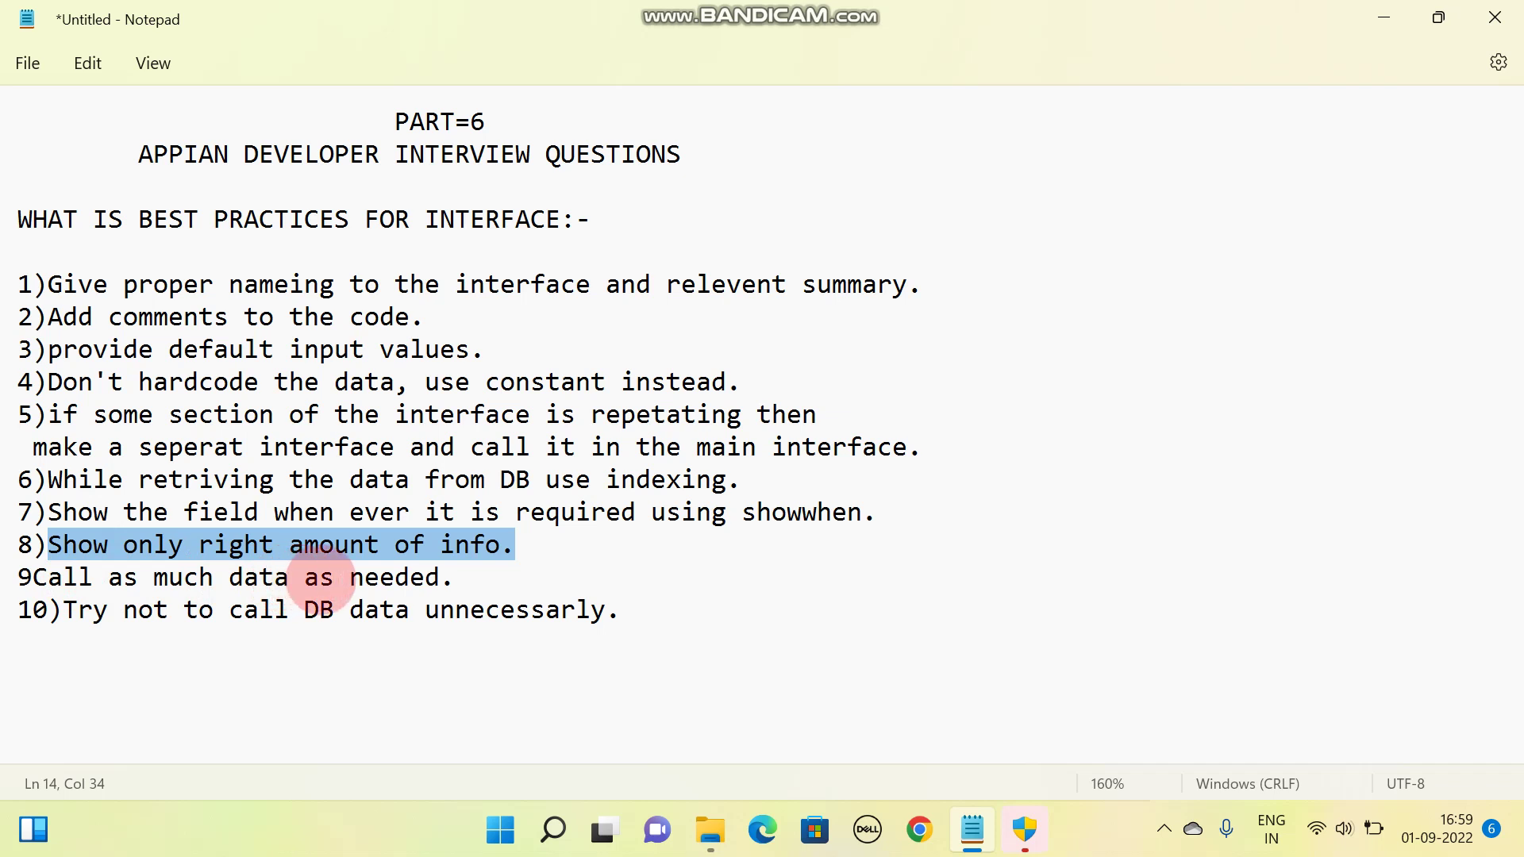
click(478, 576)
mouse_move(478, 577)
mouse_down()
mouse_move(102, 576)
mouse_move(255, 612)
mouse_move(620, 615)
mouse_up()
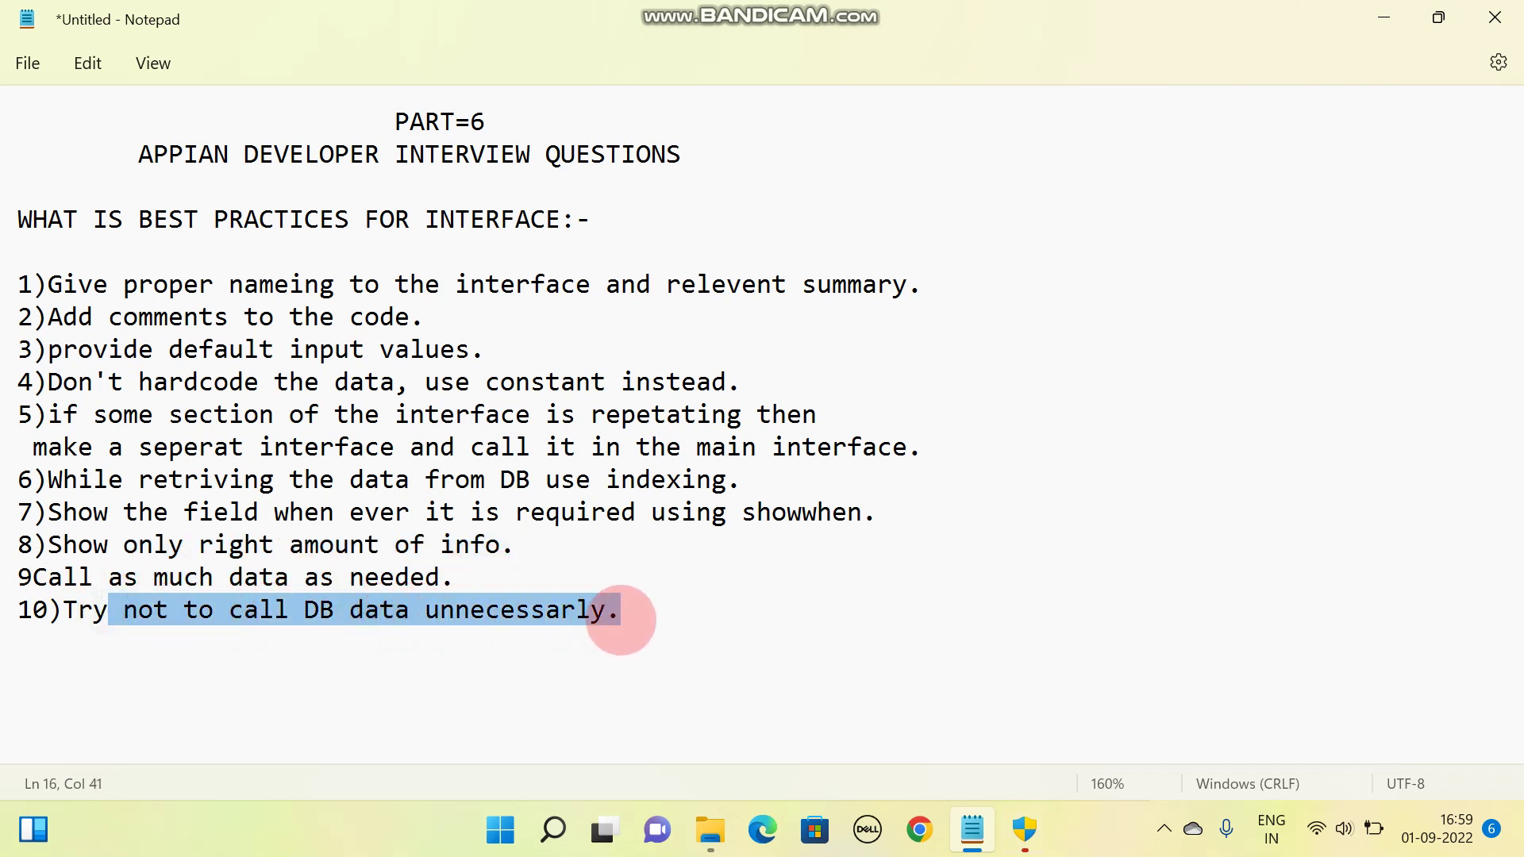